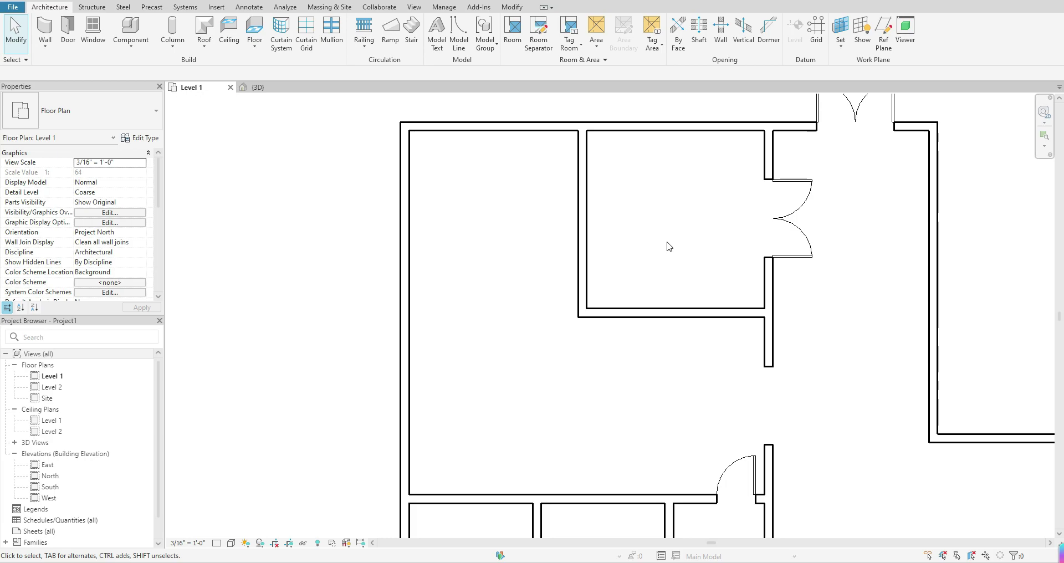
Start a new Level 1 floor with Architecture > Floor and expand the floor type selector
scroll(669, 247, down, 1)
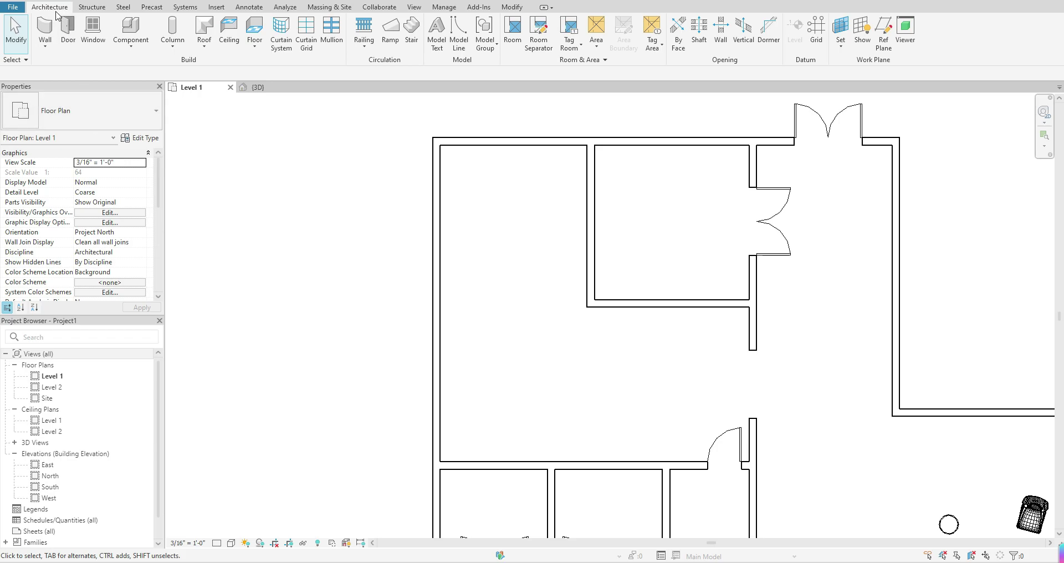
click(256, 28)
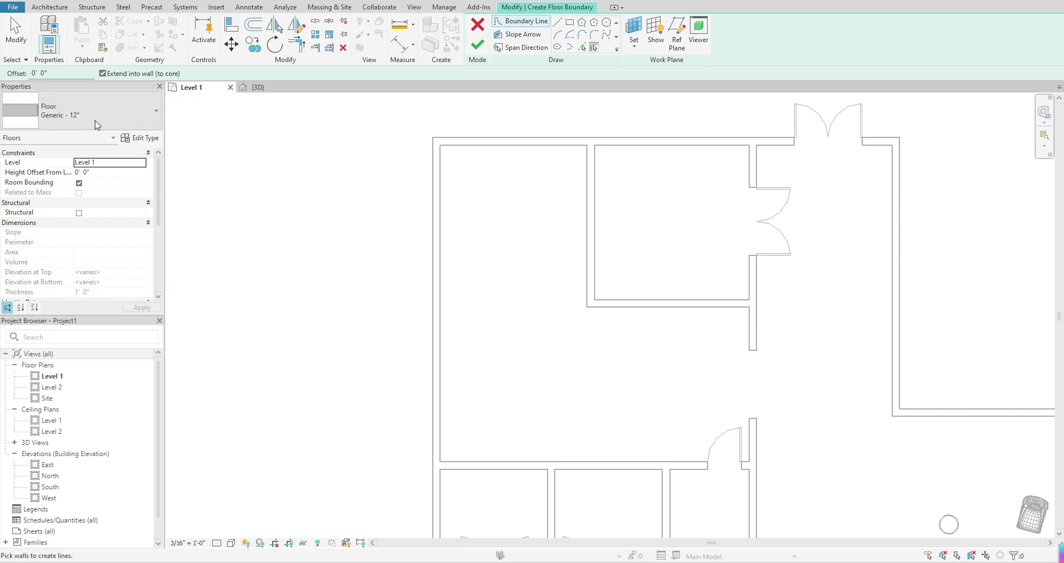
click(157, 115)
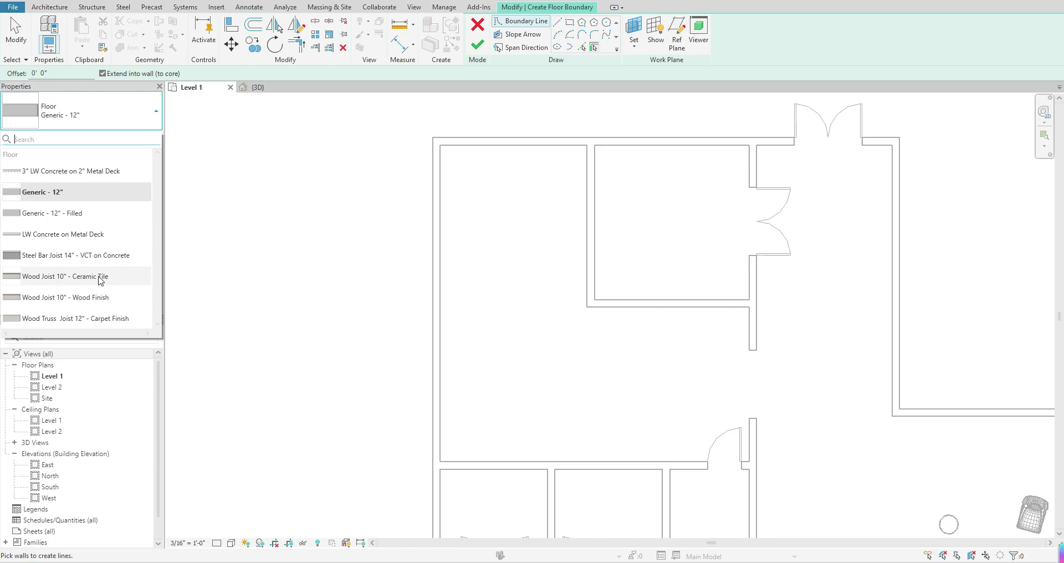
Choose the Wood Joist 10" - Ceramic Tile floor type
click(101, 279)
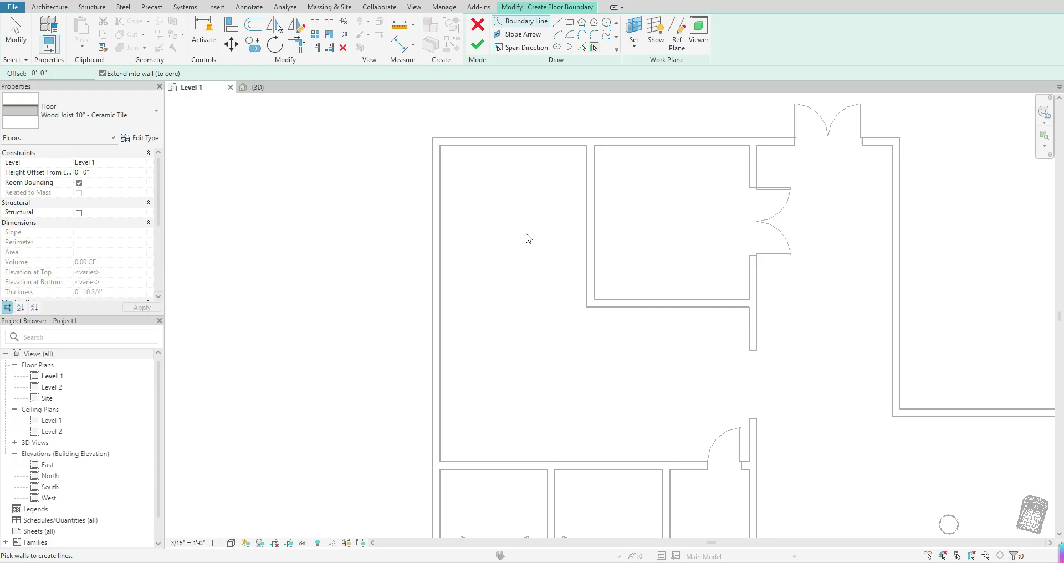
With the Line tool, trace the room's top inner wall edge to the upper-left corner
click(491, 149)
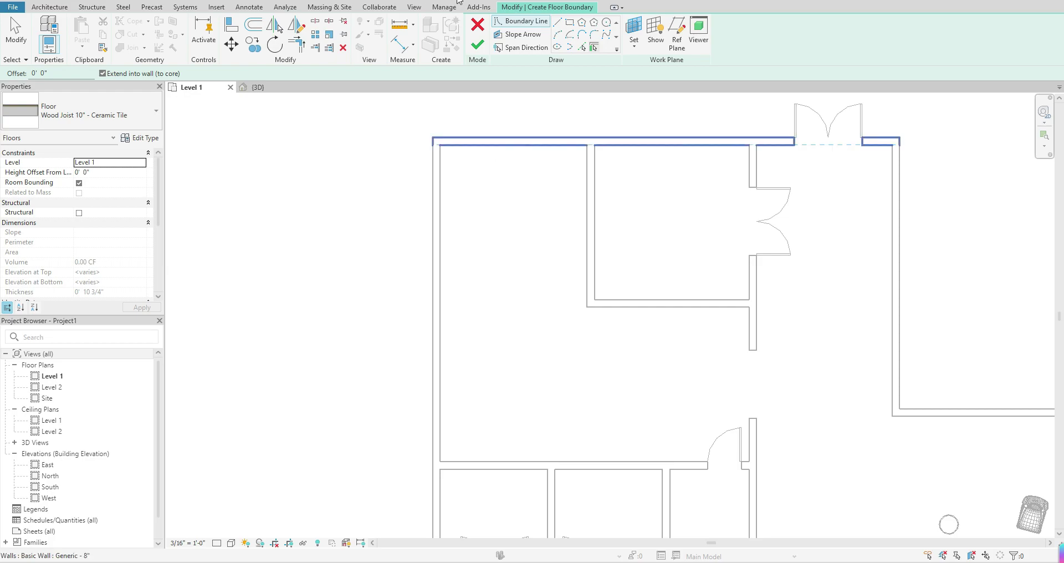
click(557, 23)
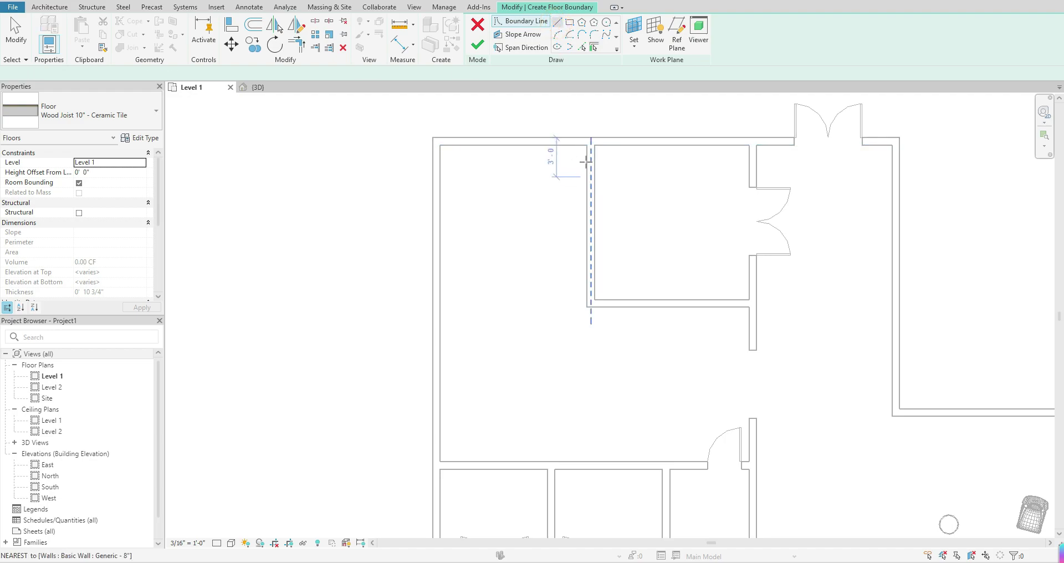
scroll(580, 154, up, 2)
scroll(580, 154, up, 1)
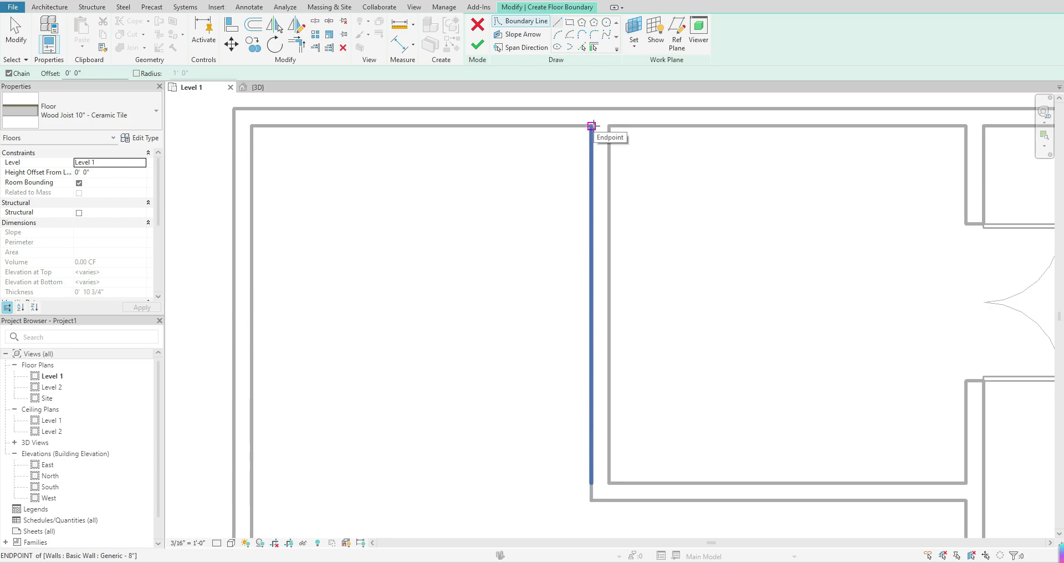
click(591, 126)
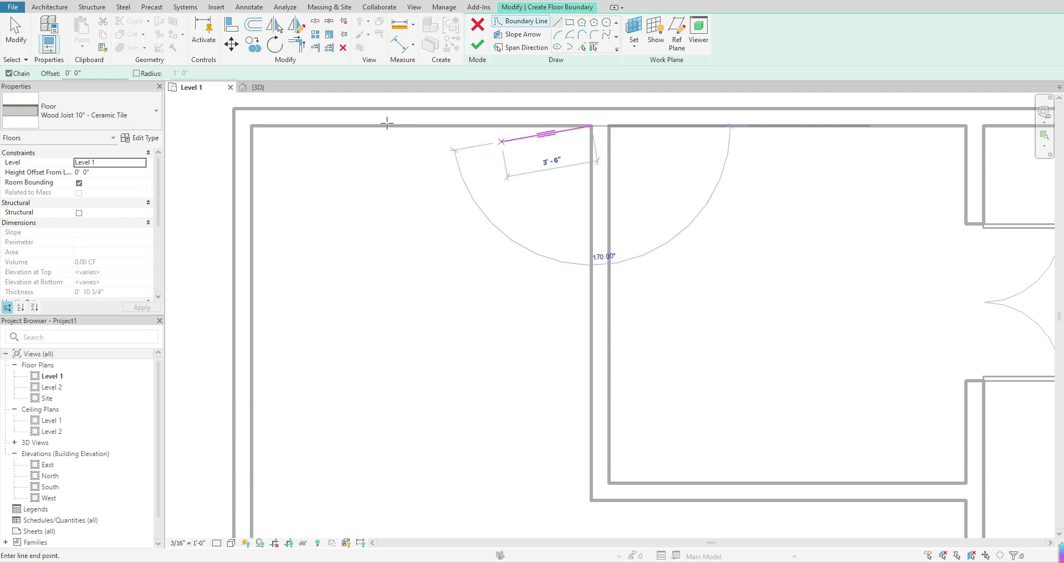
click(318, 126)
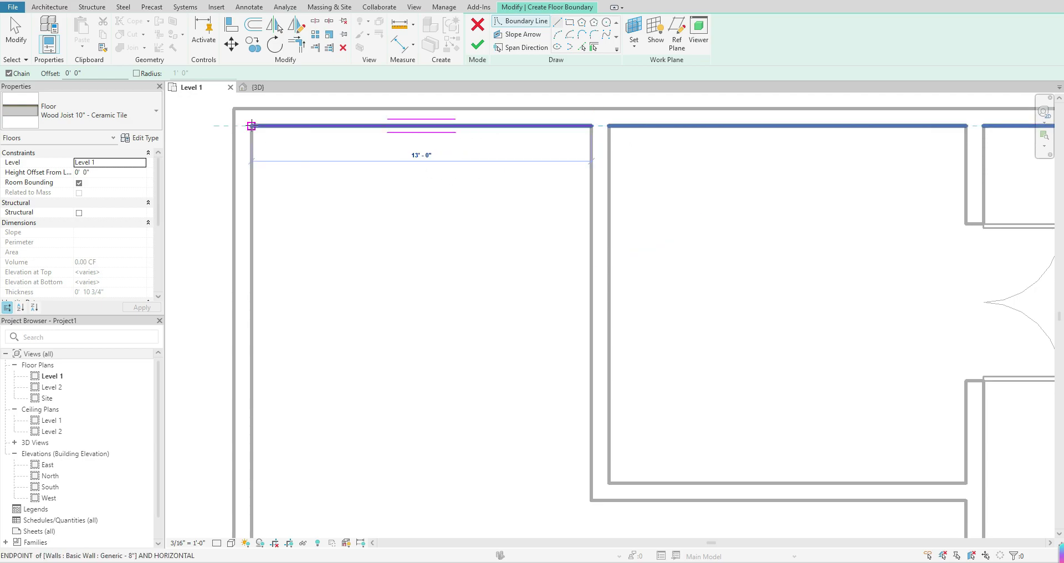
click(251, 125)
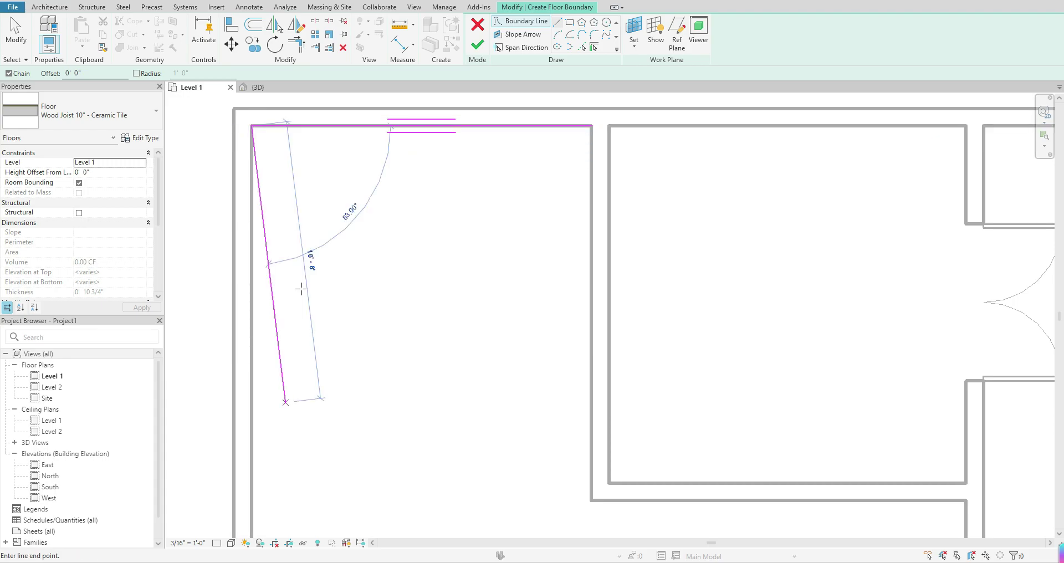
Trace the left, bottom and stepped side wall edges, closing the loop at the start corner
middle_drag(301, 289, 327, 133)
middle_drag(370, 475, 339, 138)
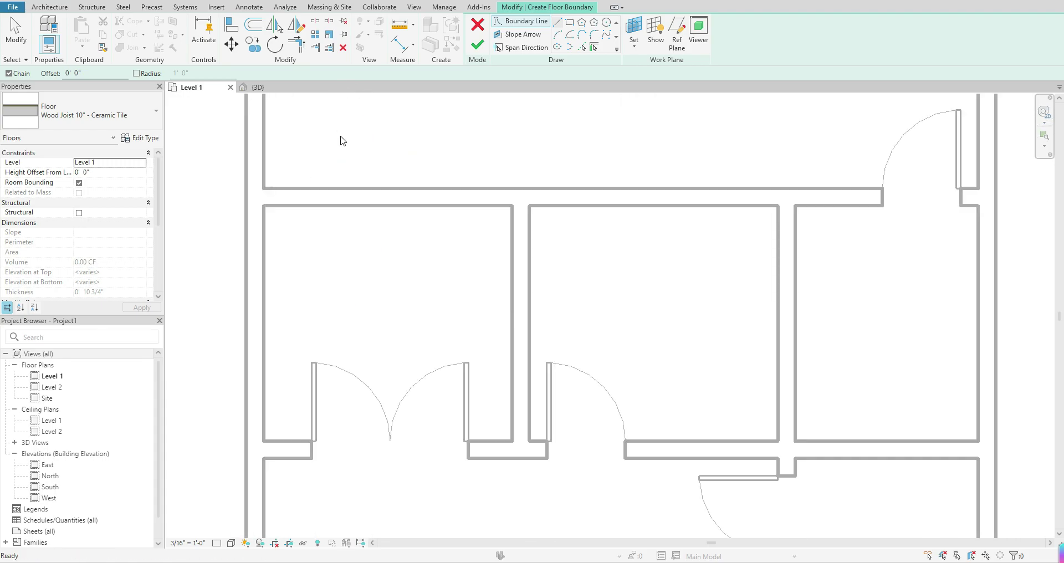
click(264, 189)
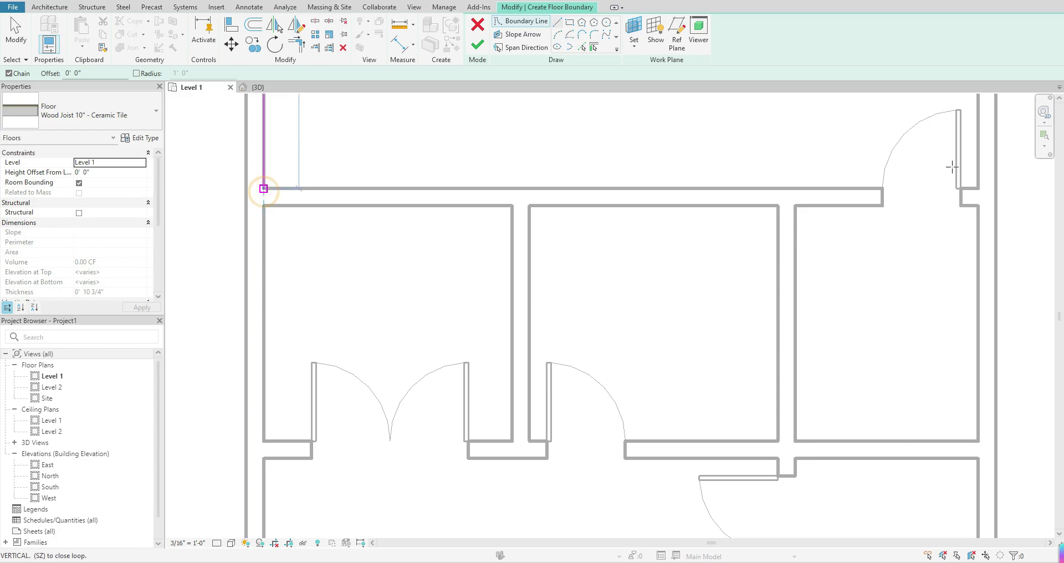
click(978, 188)
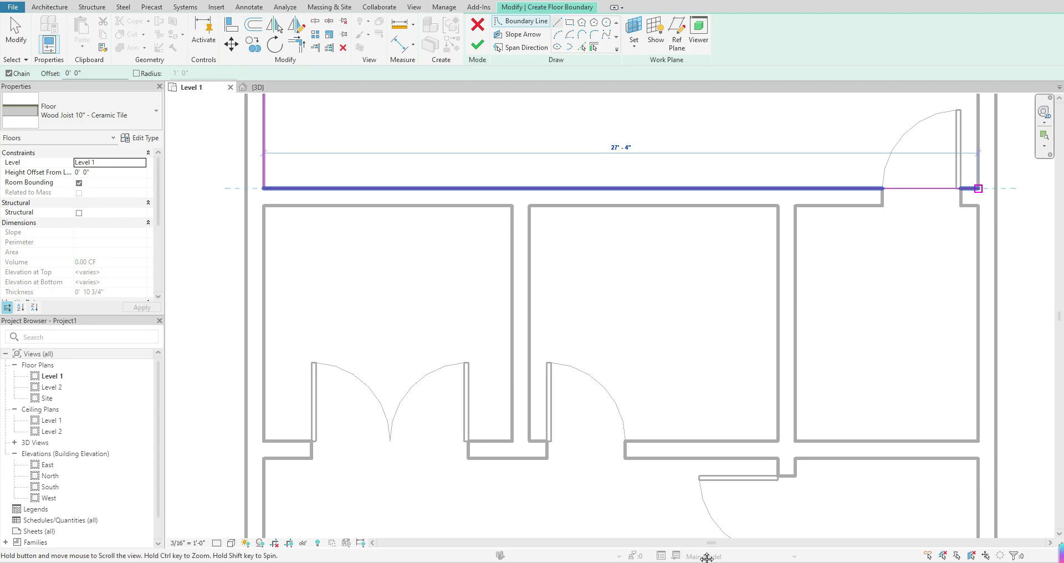
middle_drag(706, 557, 707, 557)
click(863, 251)
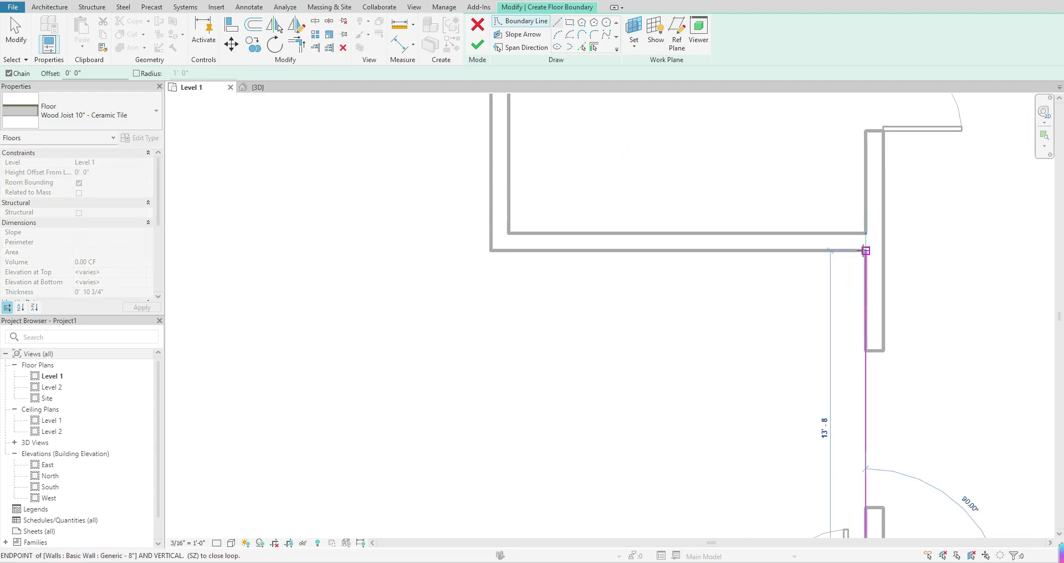
click(490, 251)
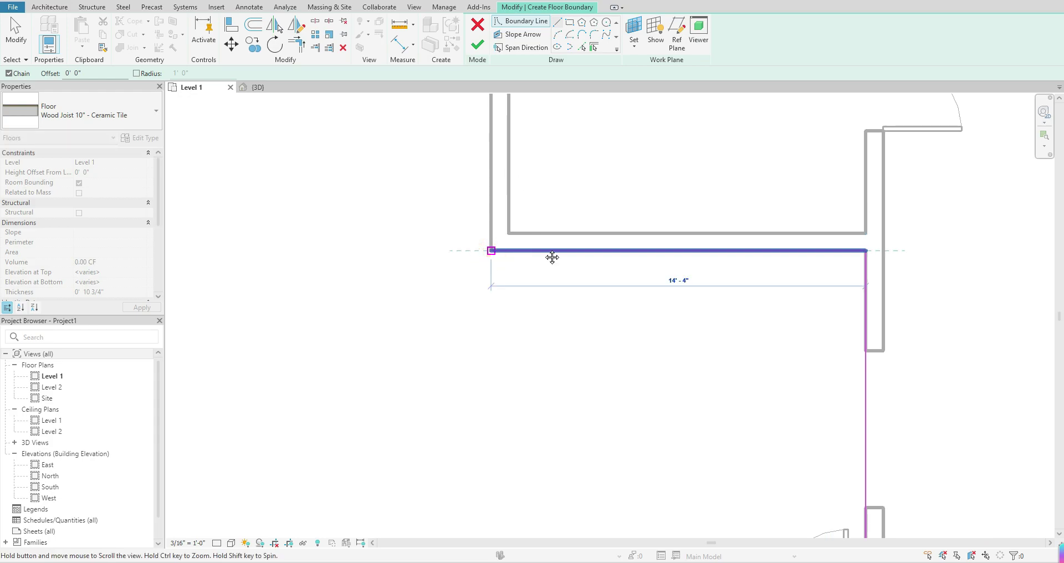
mouse_move(551, 256)
middle_down()
mouse_move(580, 305)
mouse_move(611, 458)
middle_up()
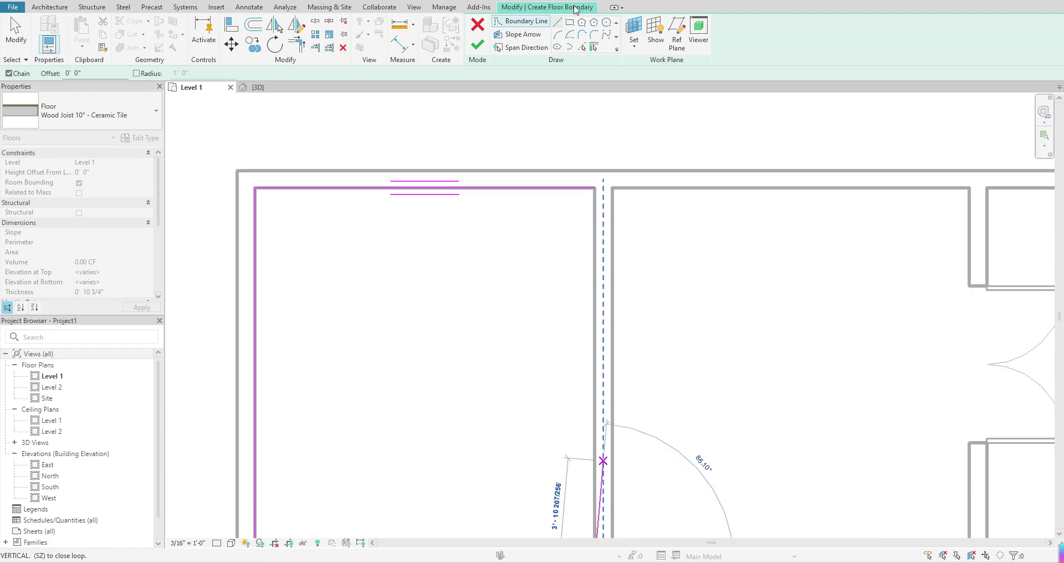
click(594, 185)
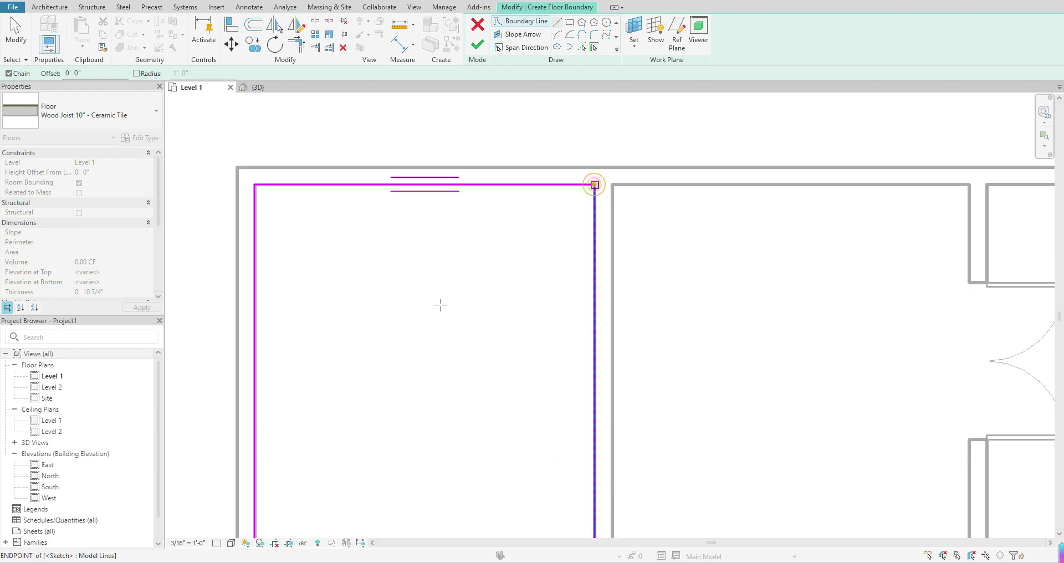
scroll(451, 303, down, 2)
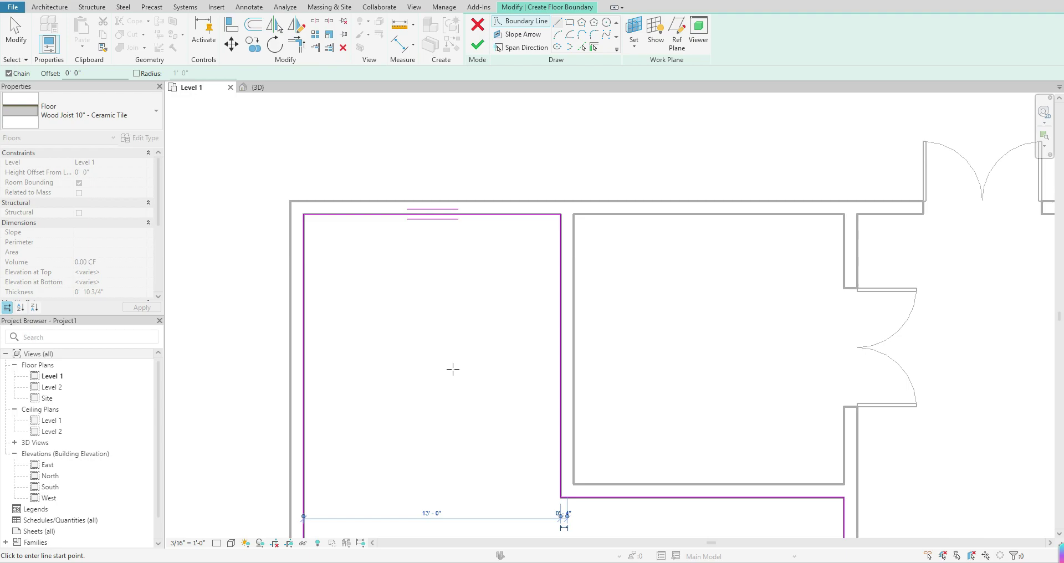
scroll(468, 313, down, 2)
middle_drag(468, 314, 489, 223)
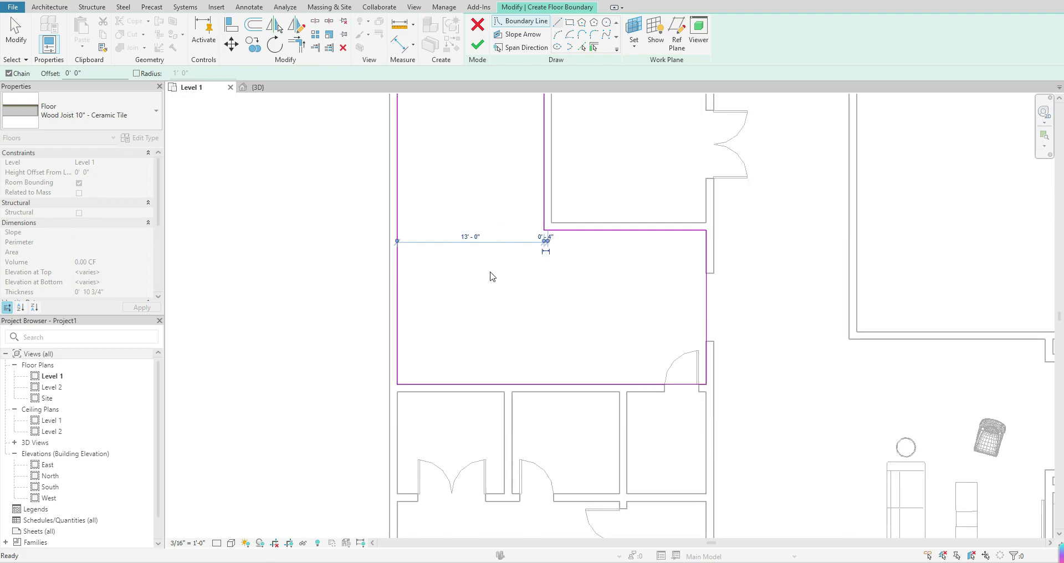
middle_drag(489, 181, 500, 269)
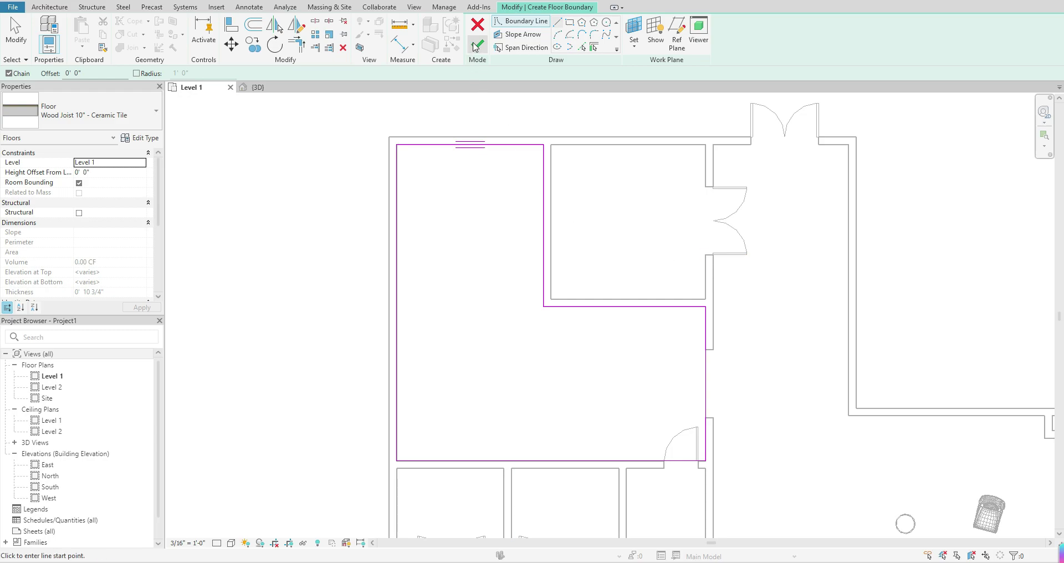
click(477, 52)
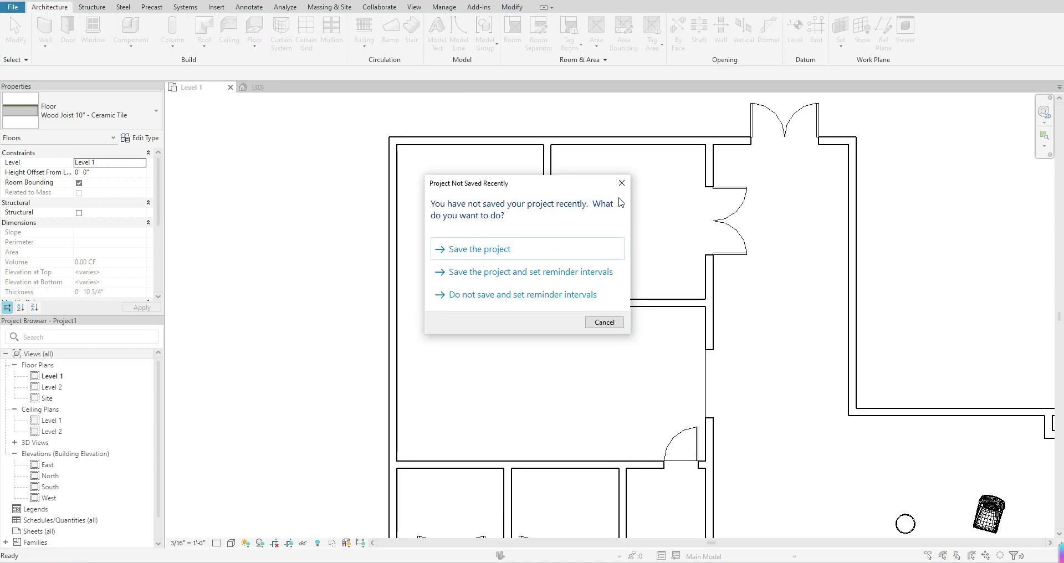
Dismiss the save reminder, clear the floor selection, and switch to the {3D} view
click(622, 183)
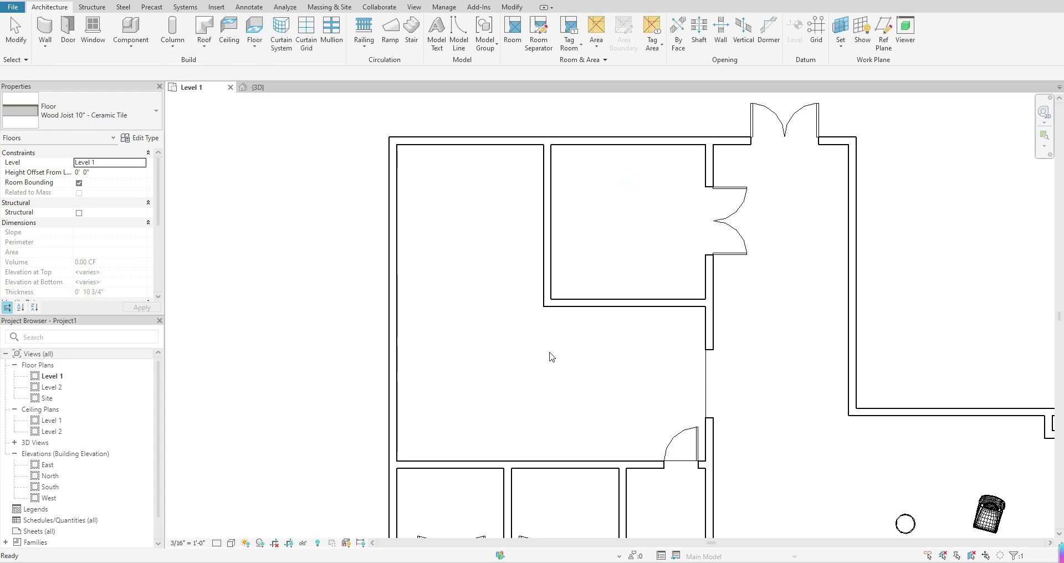
click(531, 329)
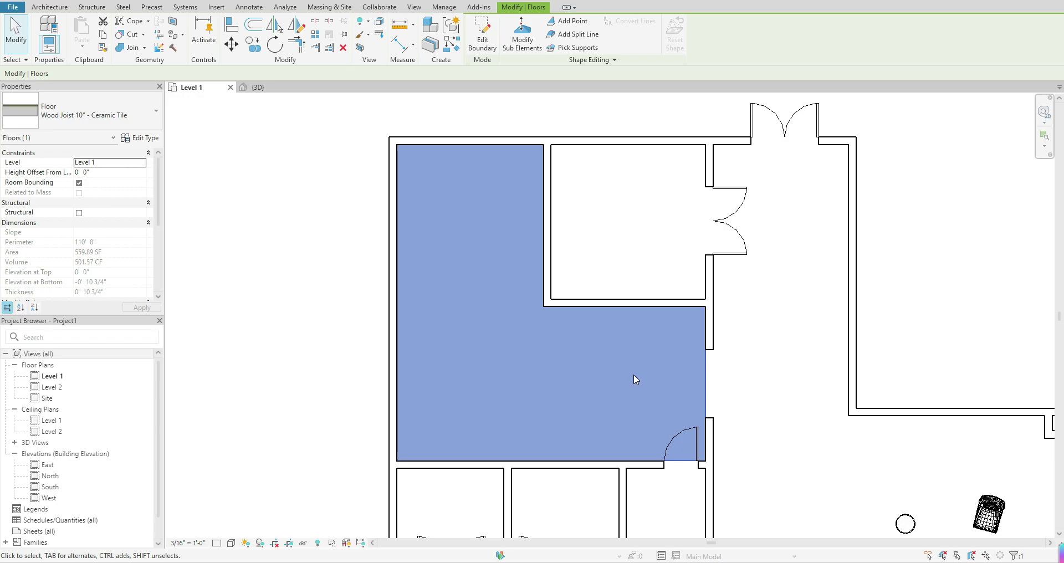
key(Escape)
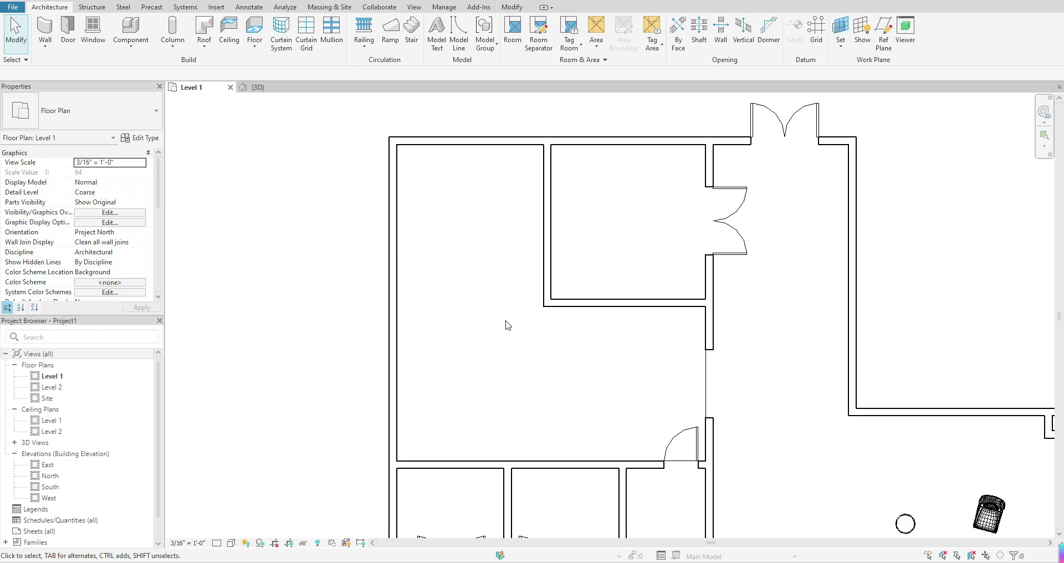
click(259, 88)
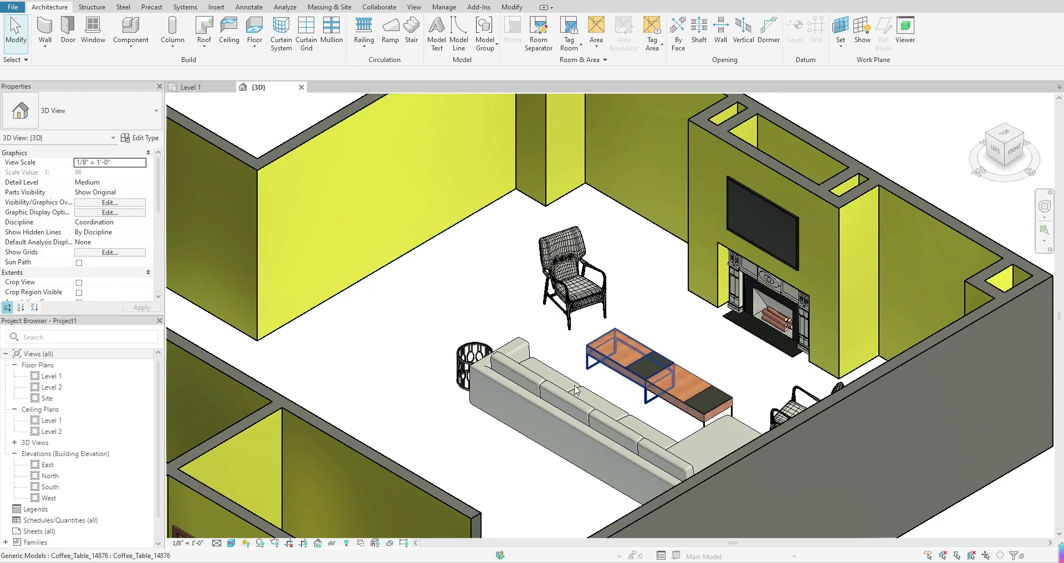
Hide the 2' x 4' ACT System ceiling over the L-shaped room in the 3D view
scroll(576, 390, down, 3)
scroll(397, 388, up, 3)
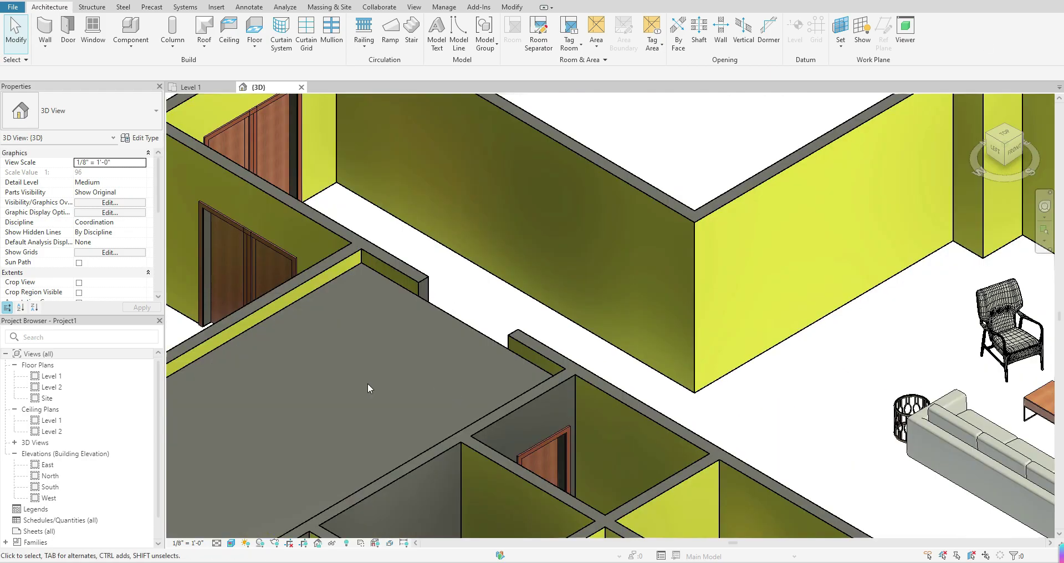
middle_drag(341, 337, 612, 294)
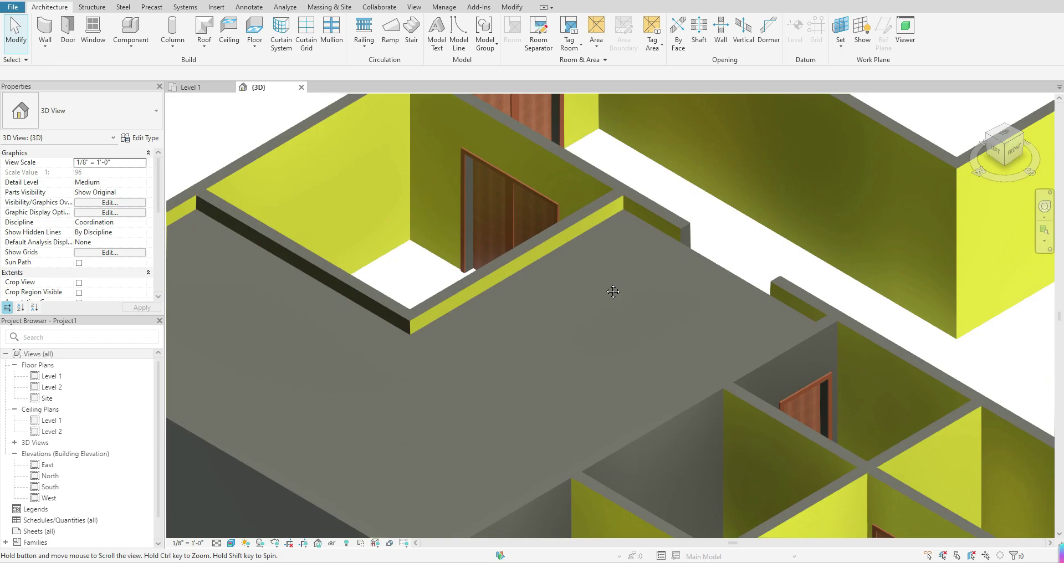
middle_drag(642, 380, 665, 221)
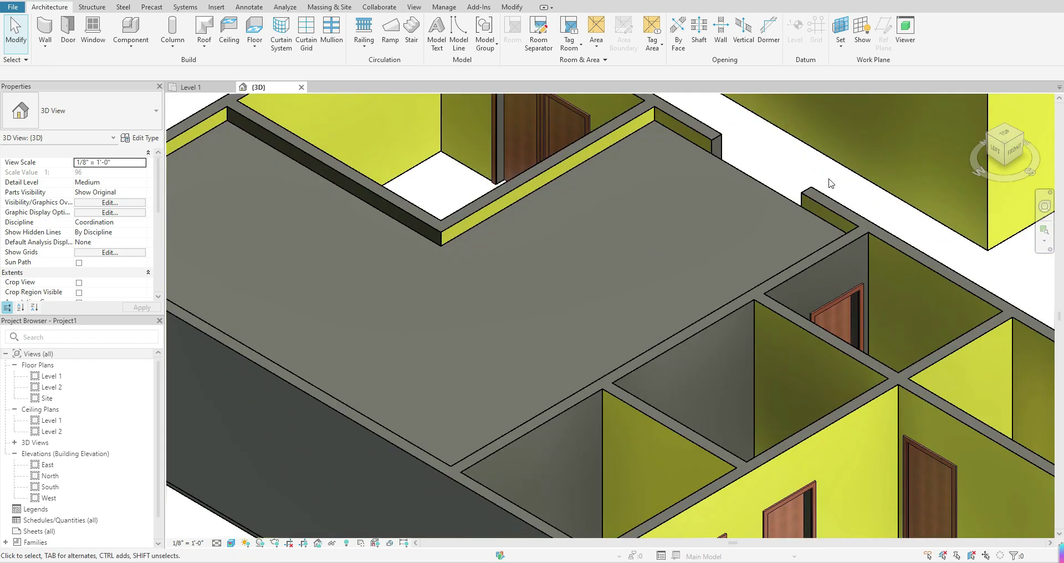
click(791, 202)
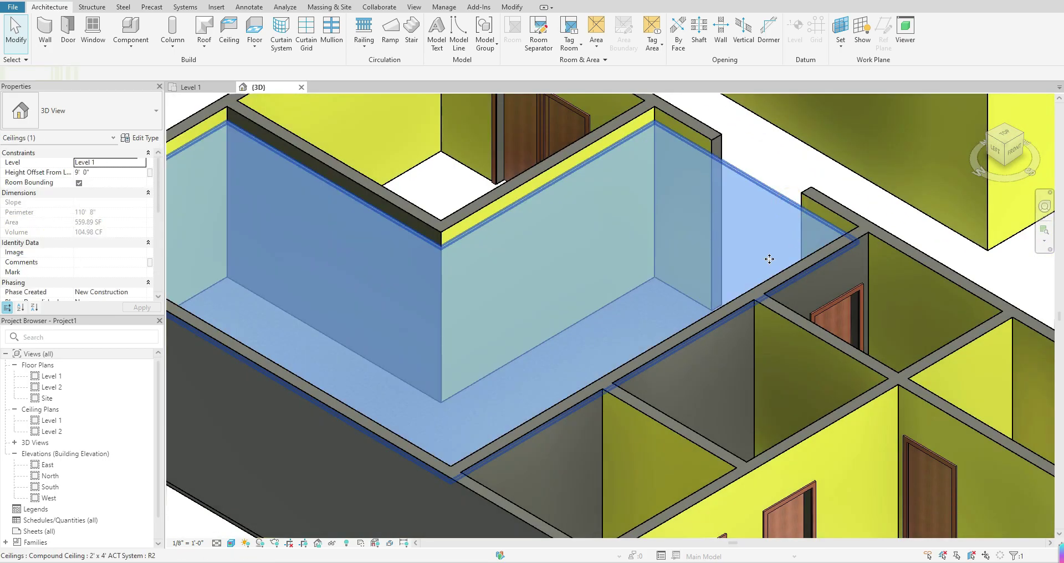
right_click(741, 248)
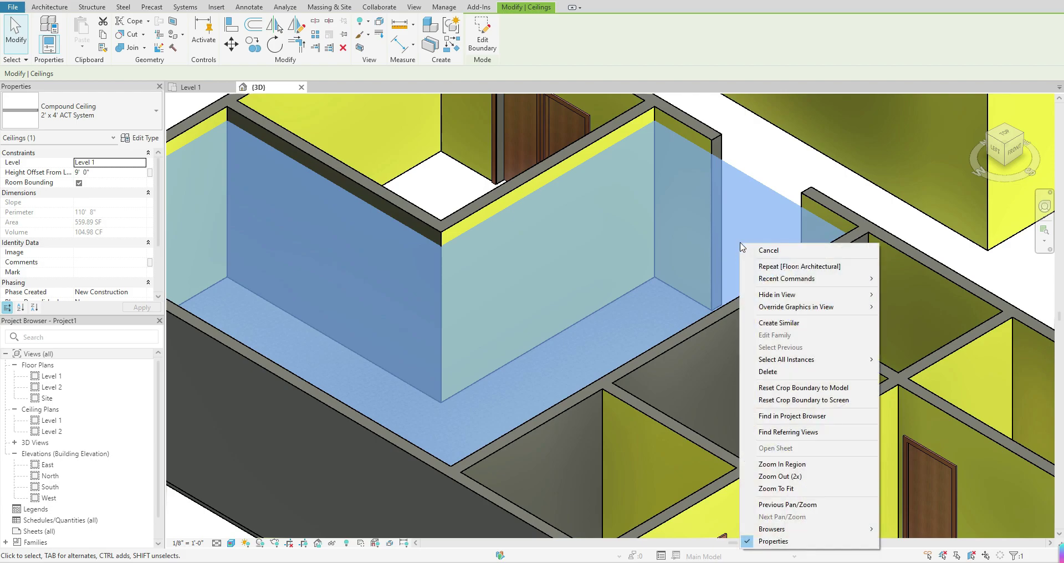
mouse_move(789, 294)
click(900, 297)
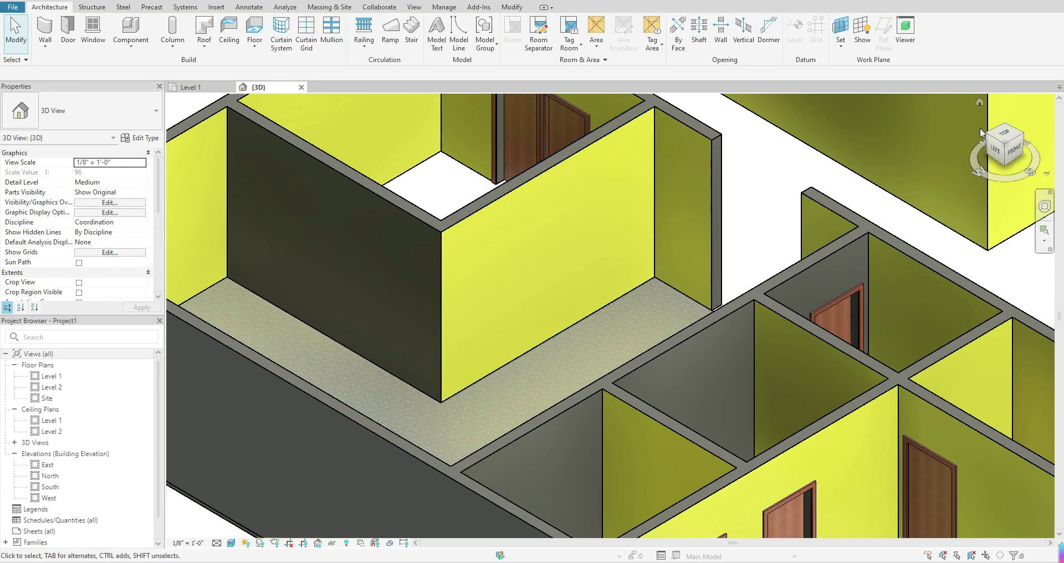
mouse_move(997, 162)
mouse_down()
mouse_move(1000, 178)
mouse_move(989, 162)
mouse_up()
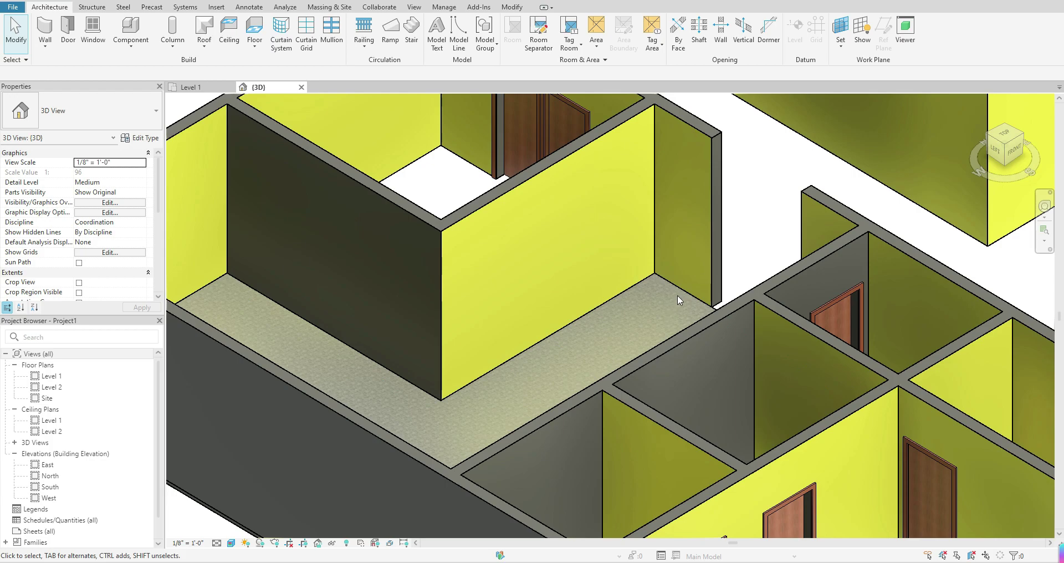
click(664, 361)
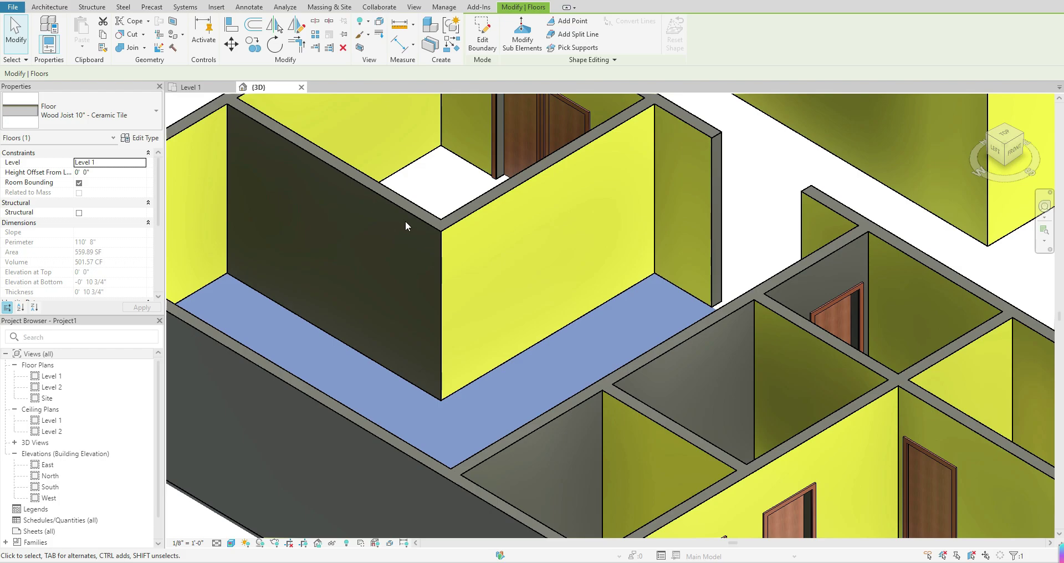
key(Escape)
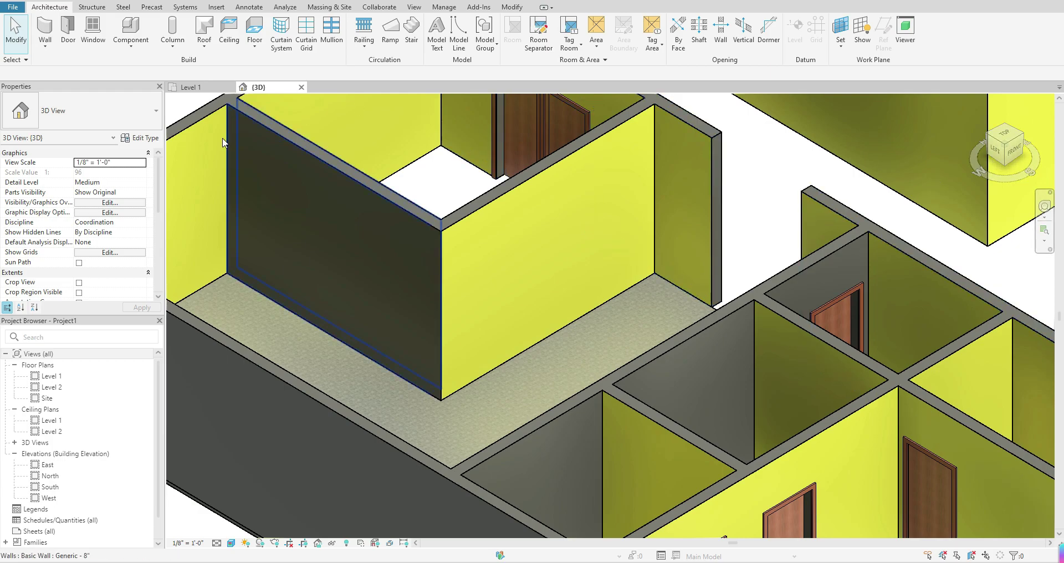
click(191, 87)
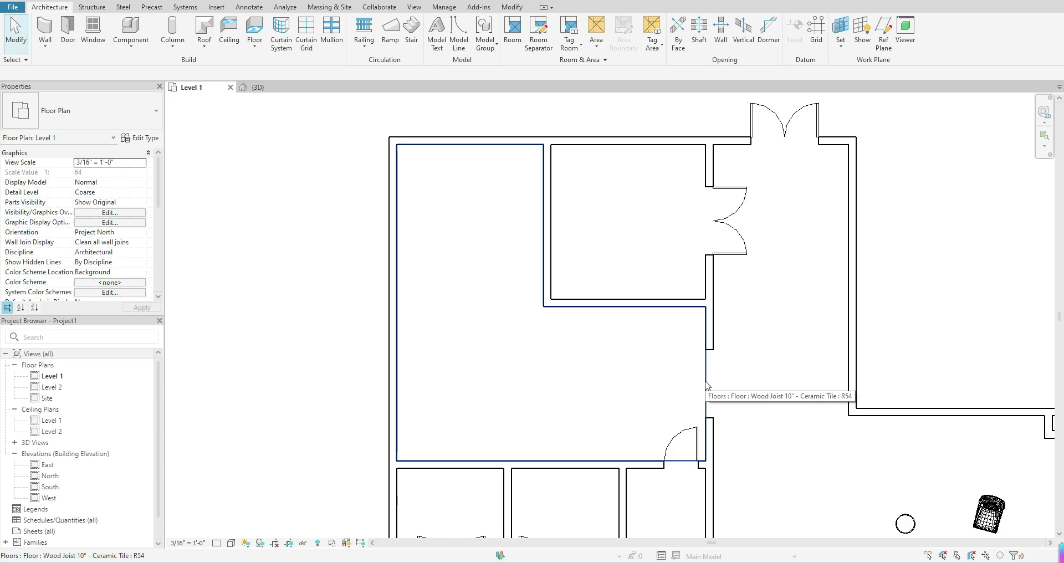
Select the tiled floor in the Level 1 plan and open its Edit Type properties
click(707, 383)
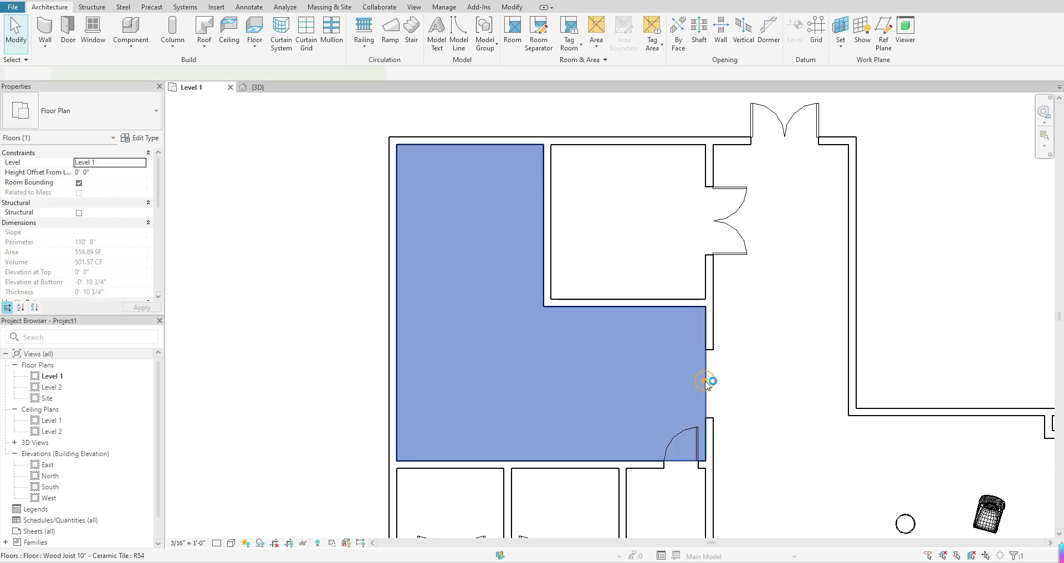
click(147, 139)
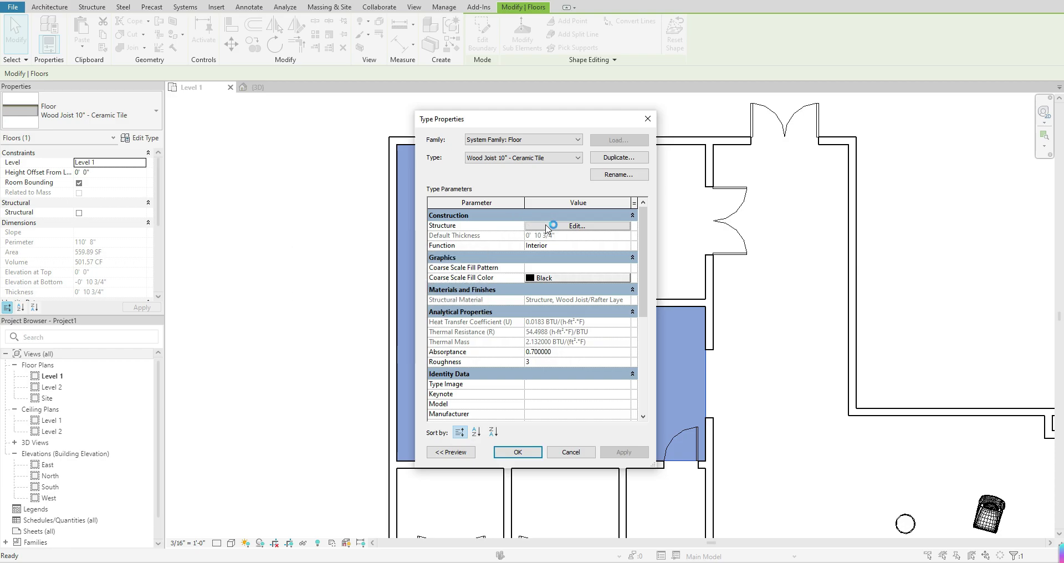
Open the Finish 2 layer's Tile, Mosaic, Gray material on the Material Browser's Graphics tab
click(562, 226)
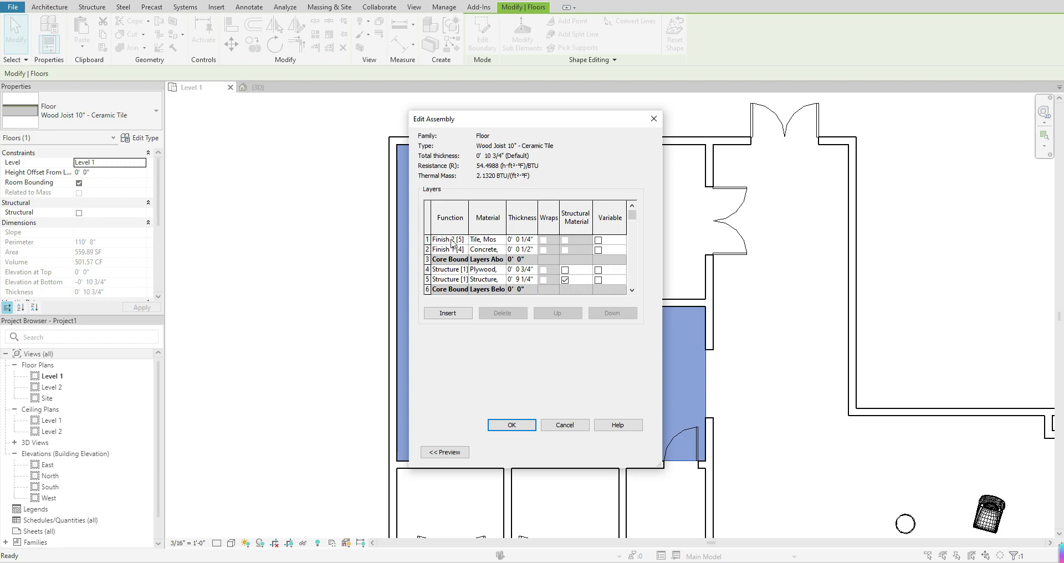
click(496, 241)
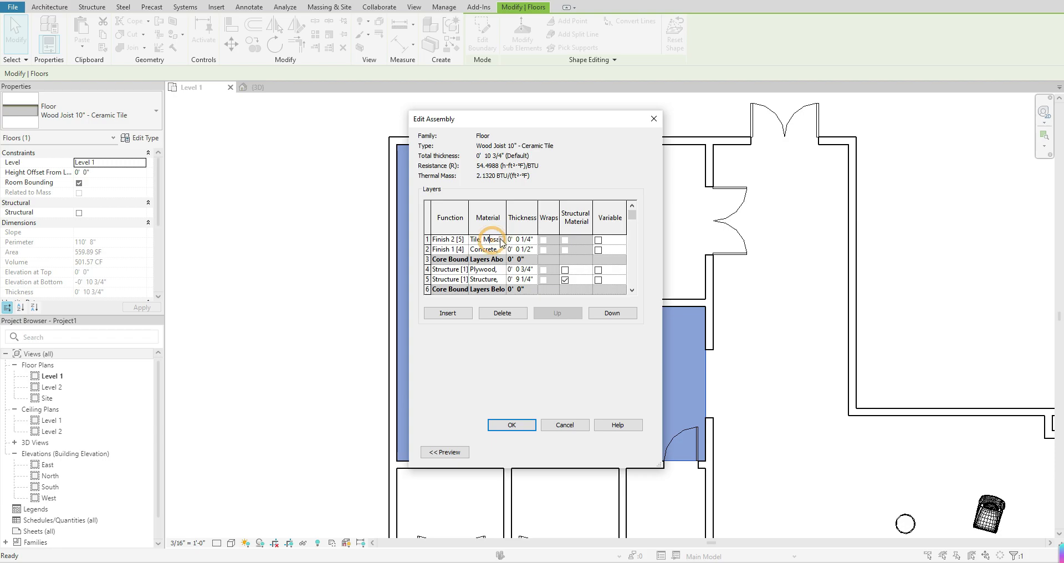
click(502, 243)
click(503, 242)
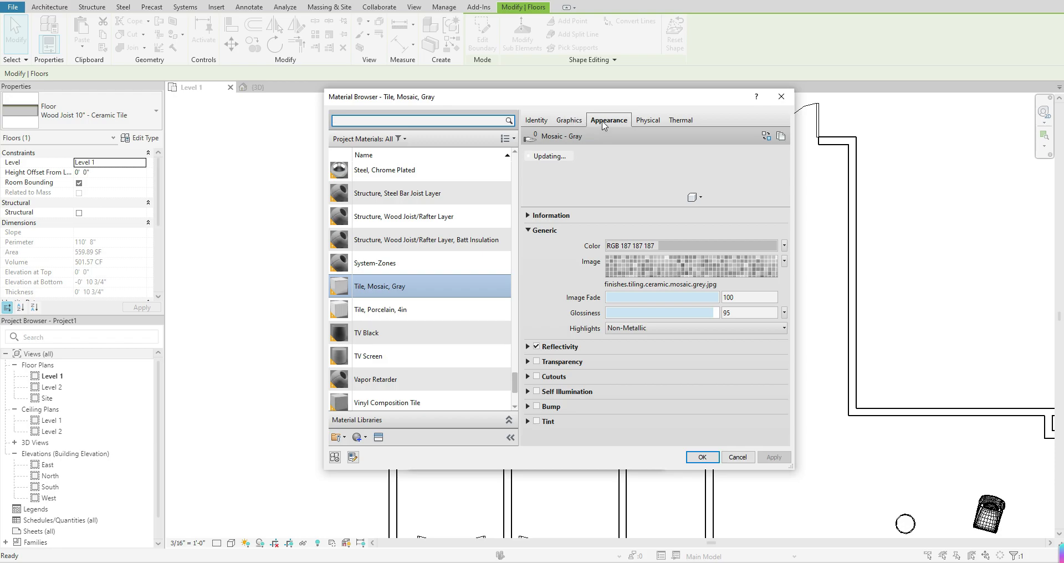
click(568, 122)
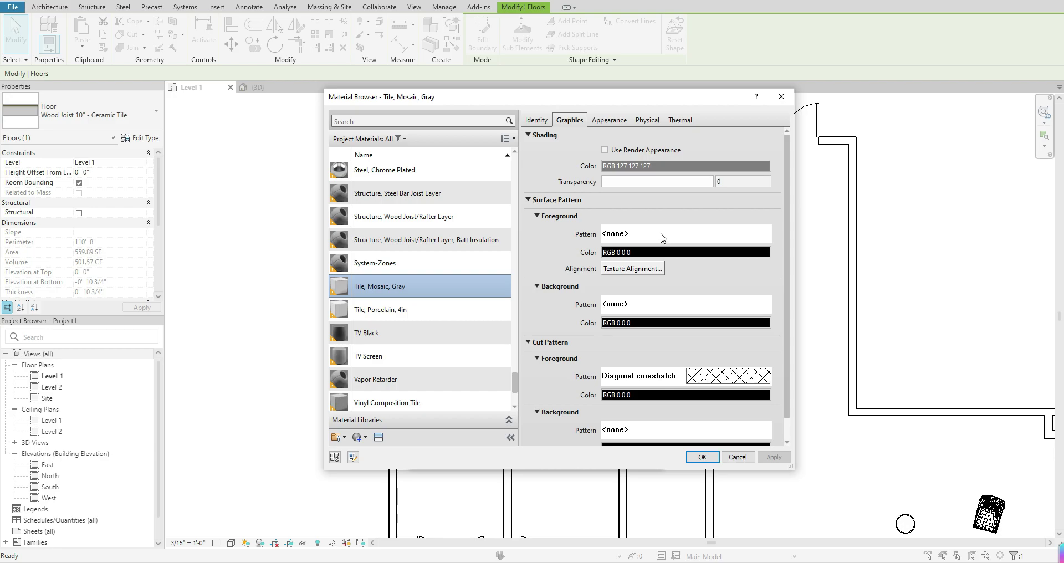
Set the surface foreground pattern to Crosshatch and OK the Material Browser, Edit Assembly and Type Properties
click(661, 238)
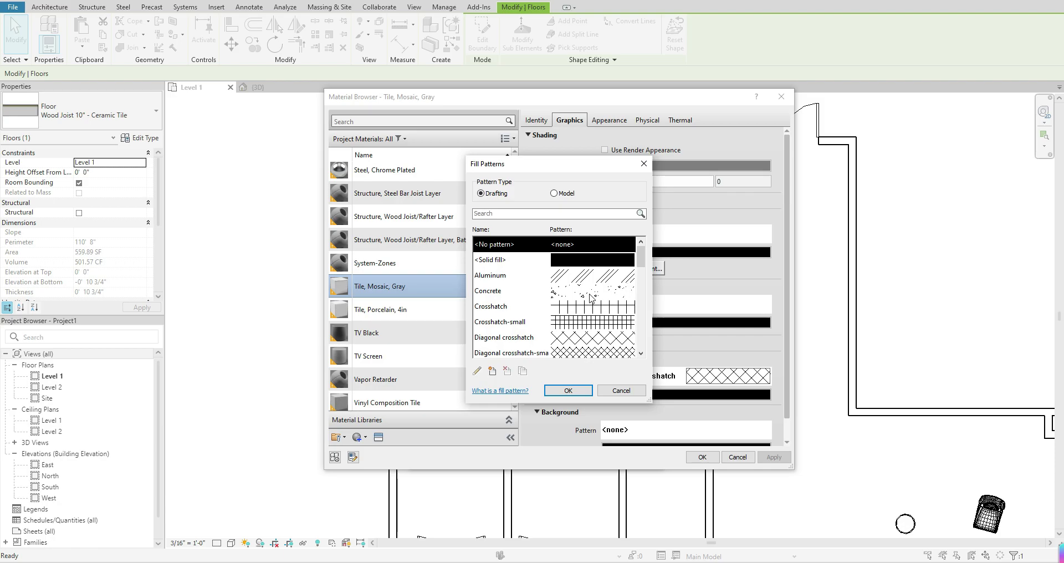
click(590, 308)
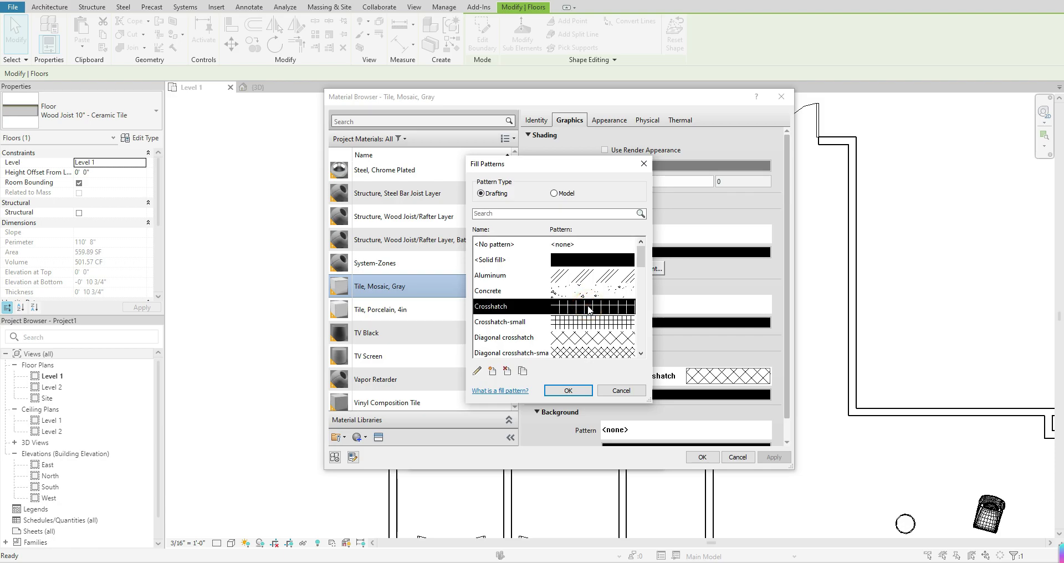
click(579, 392)
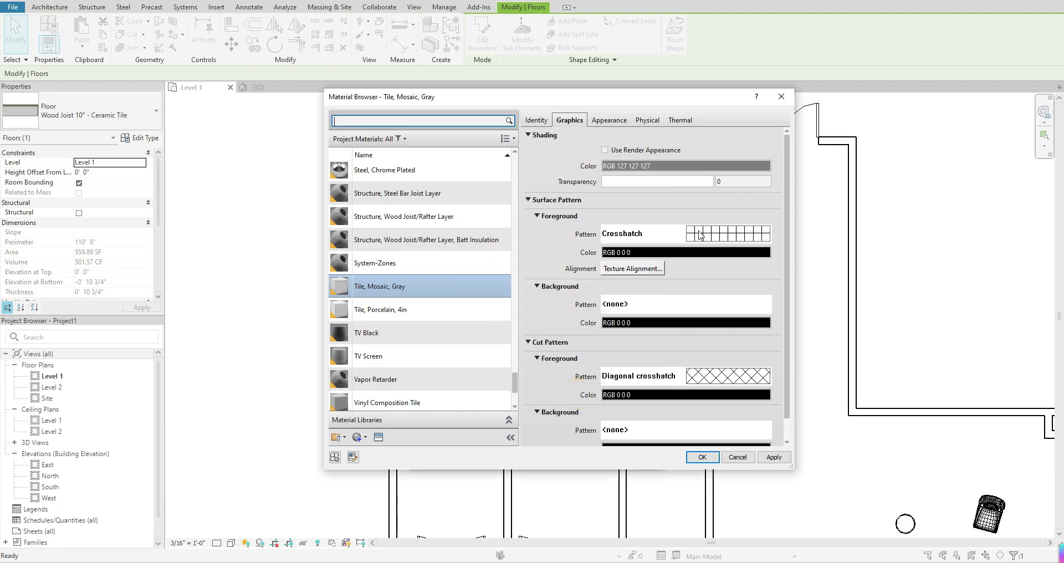
click(702, 457)
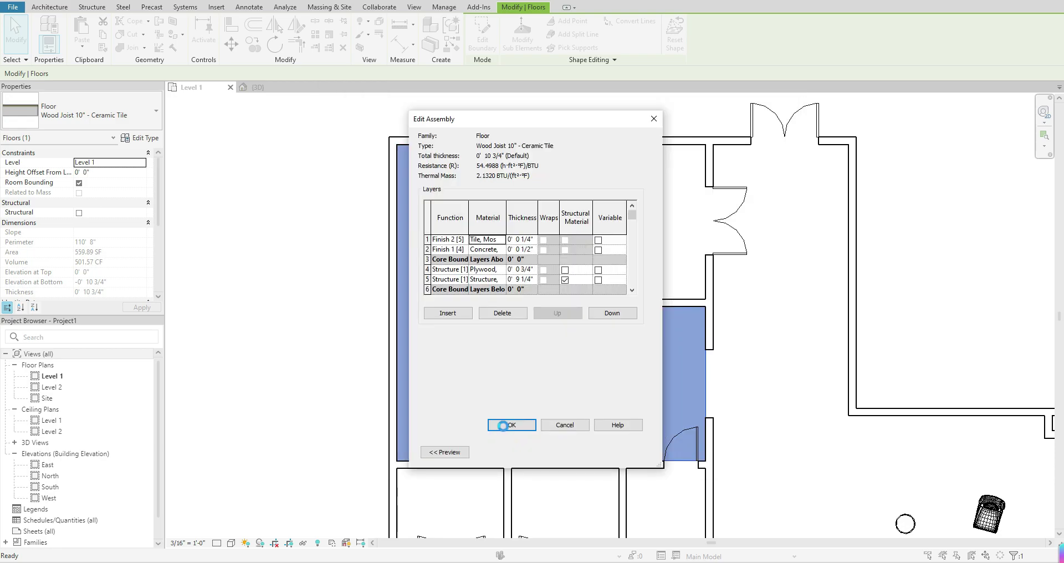
click(511, 425)
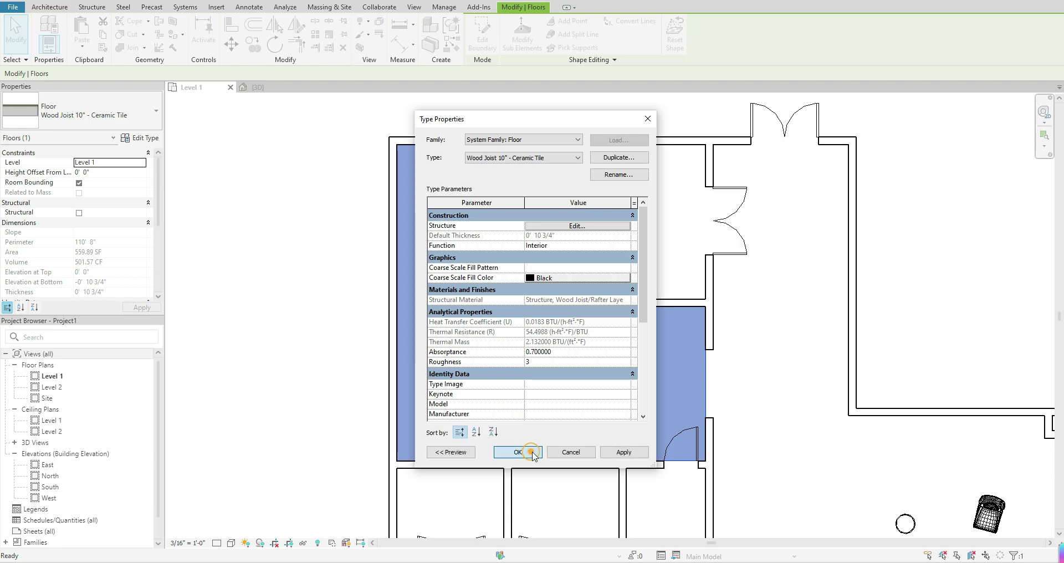
click(530, 451)
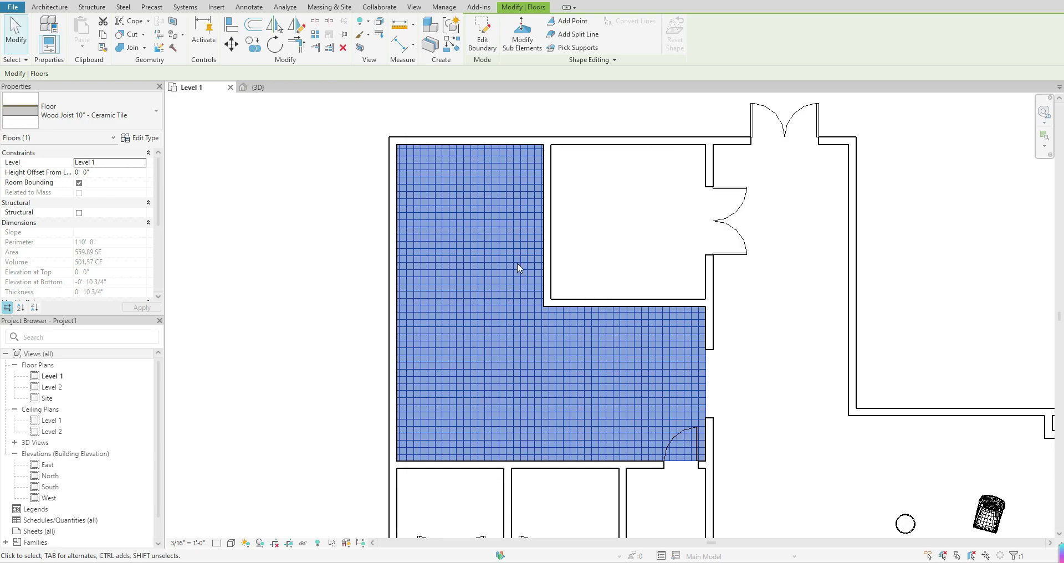
key(Escape)
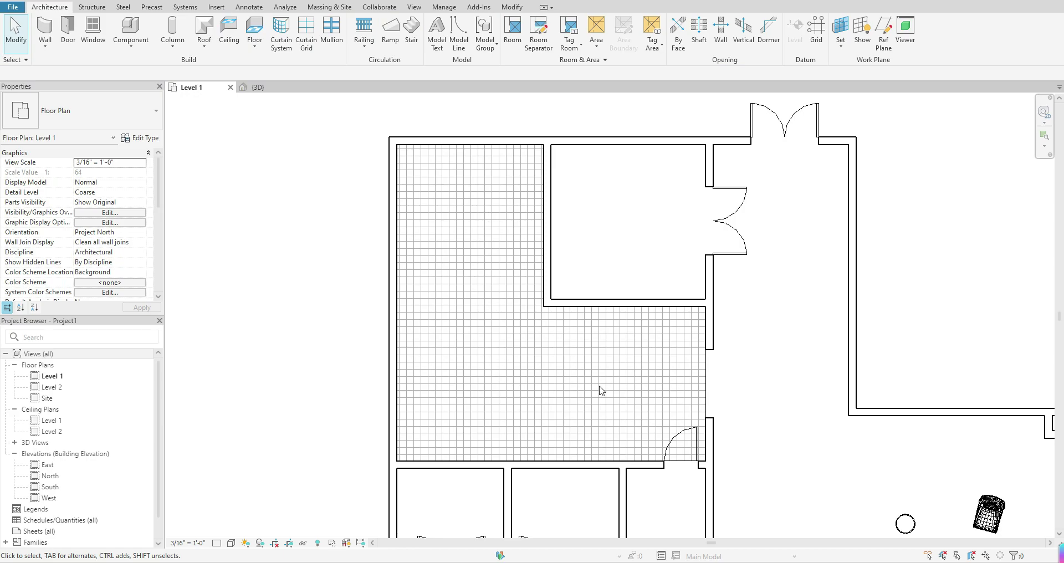